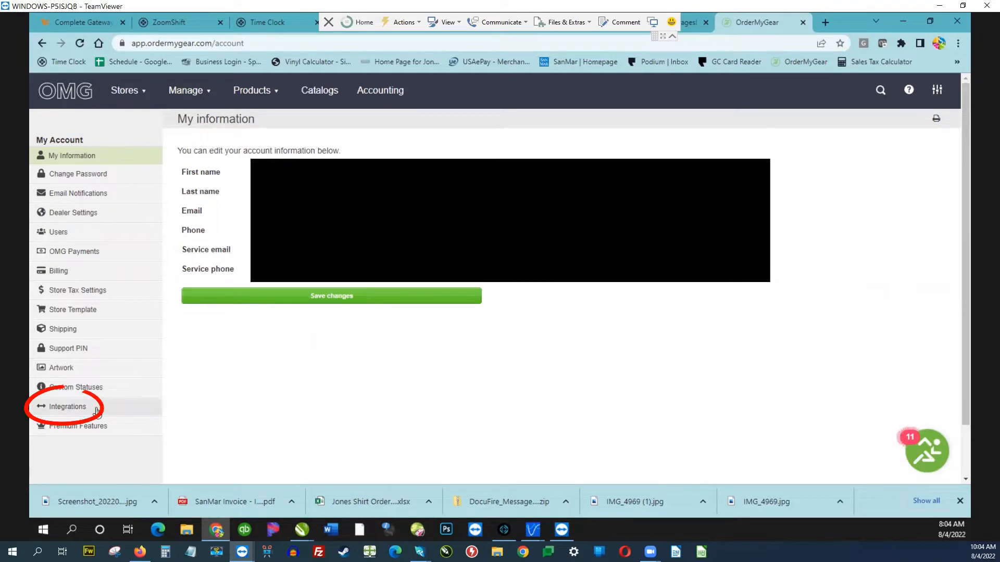
# Open the account's integrations and connect the OMG Orders API.
pyautogui.click(96, 412)
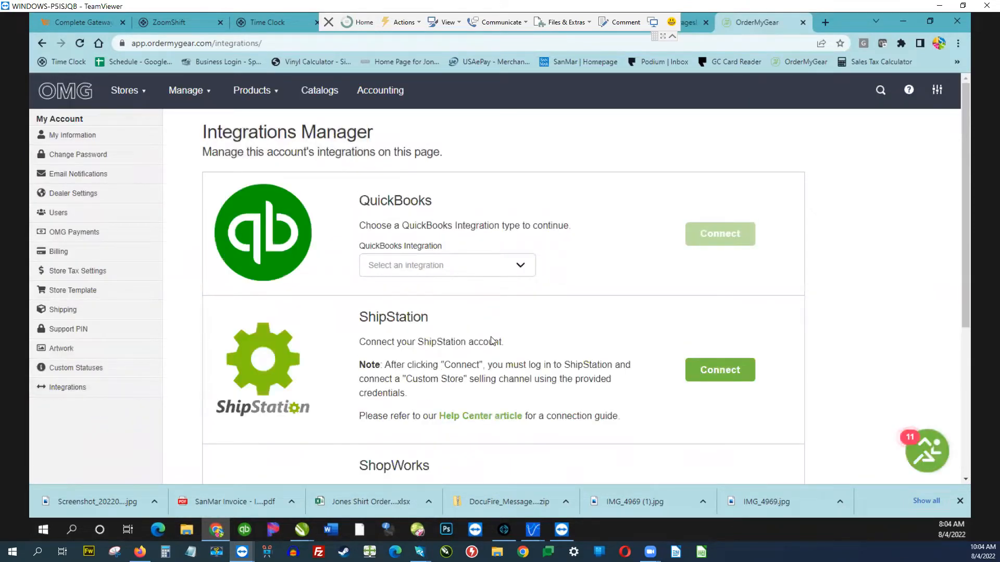
pyautogui.scroll(-2, 492, 341)
pyautogui.scroll(-2, 491, 341)
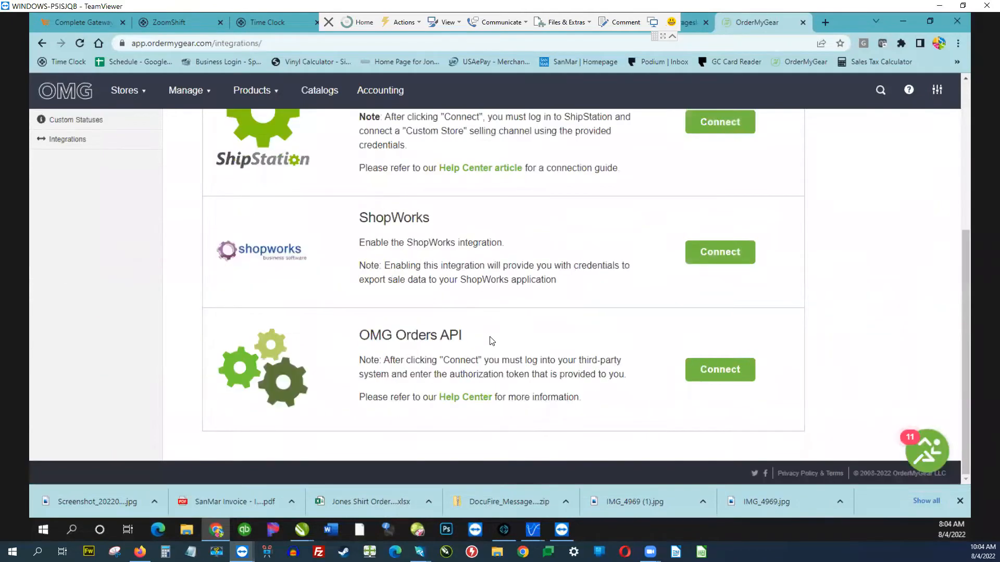
pyautogui.scroll(1, 492, 341)
pyautogui.scroll(2, 491, 341)
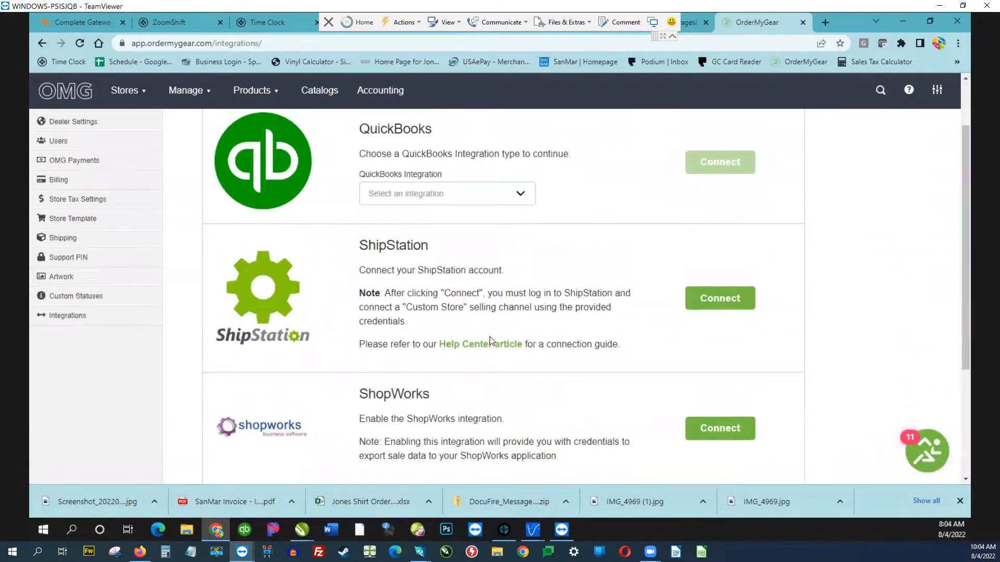
pyautogui.scroll(-1, 492, 341)
pyautogui.scroll(-3, 492, 341)
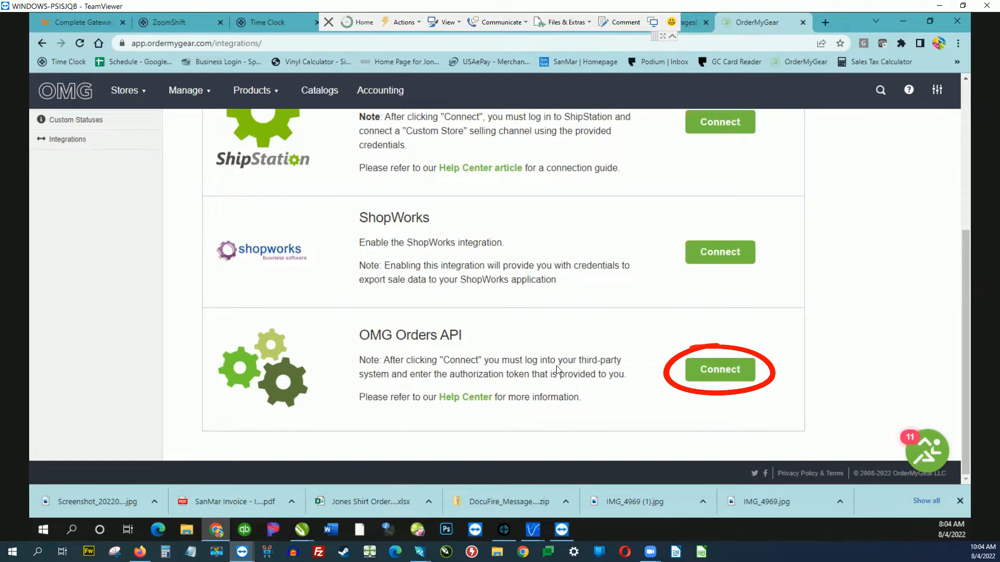
pyautogui.click(724, 381)
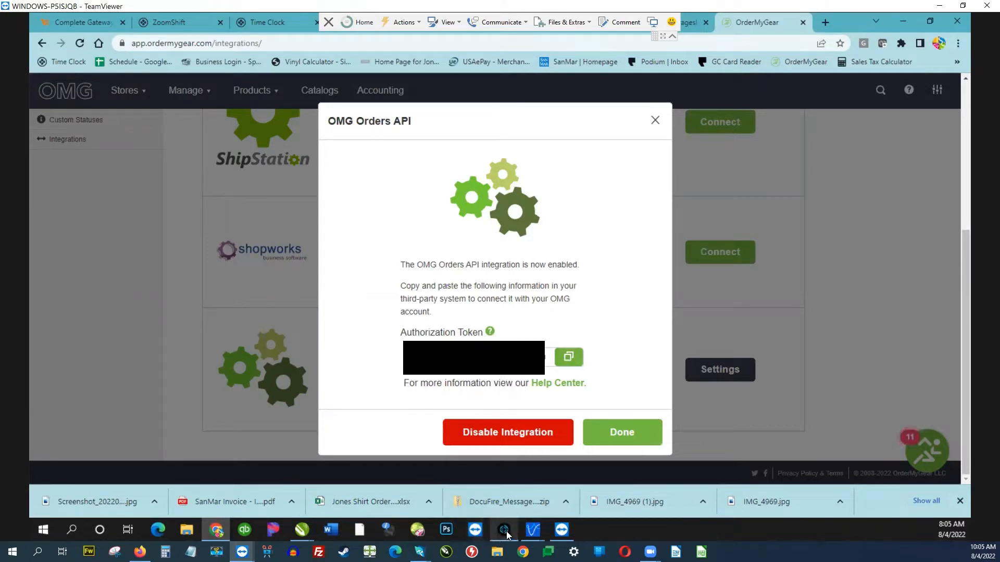
# Switch to PriceIt Master and open the setup of its OrderMyGear feature.
pyautogui.click(653, 22)
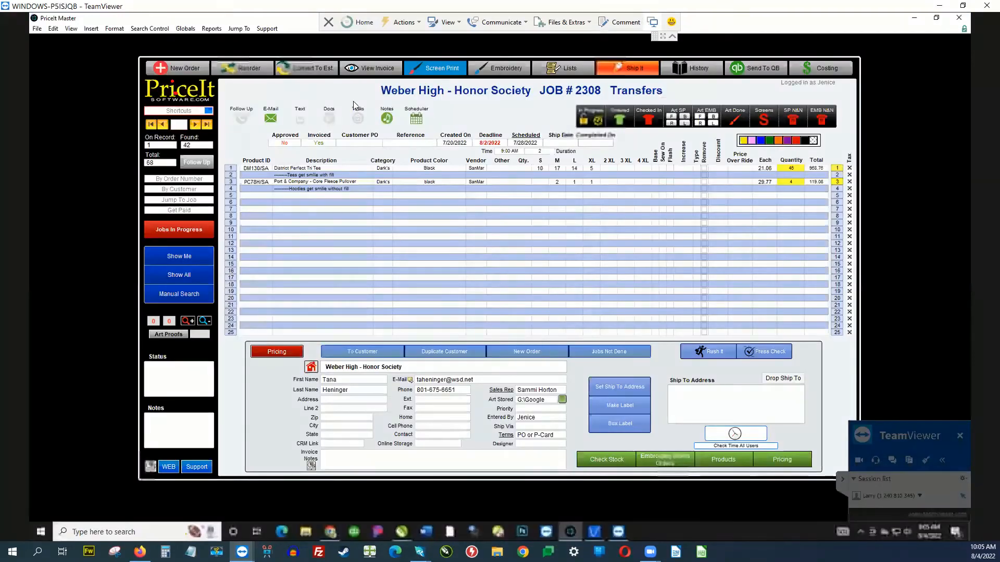
pyautogui.click(182, 111)
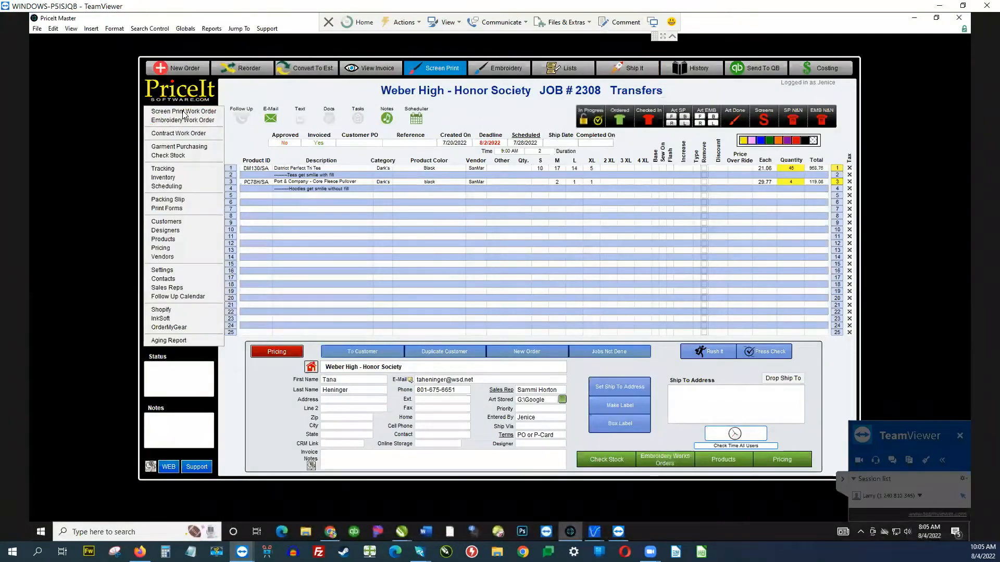
pyautogui.click(178, 329)
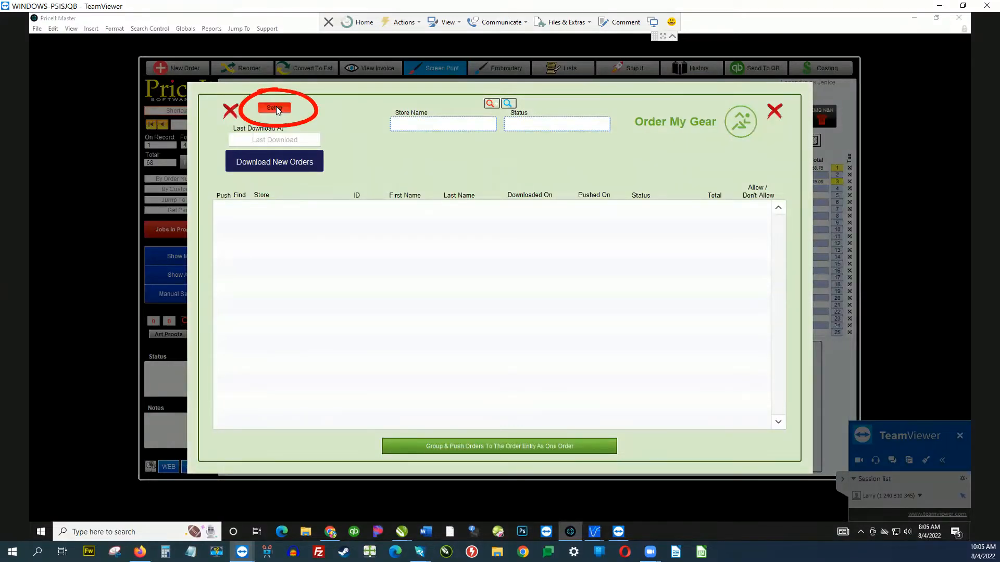
pyautogui.click(276, 108)
# Paste the copied authorization token as the API Key of the Order My Gear setup.
pyautogui.click(388, 215)
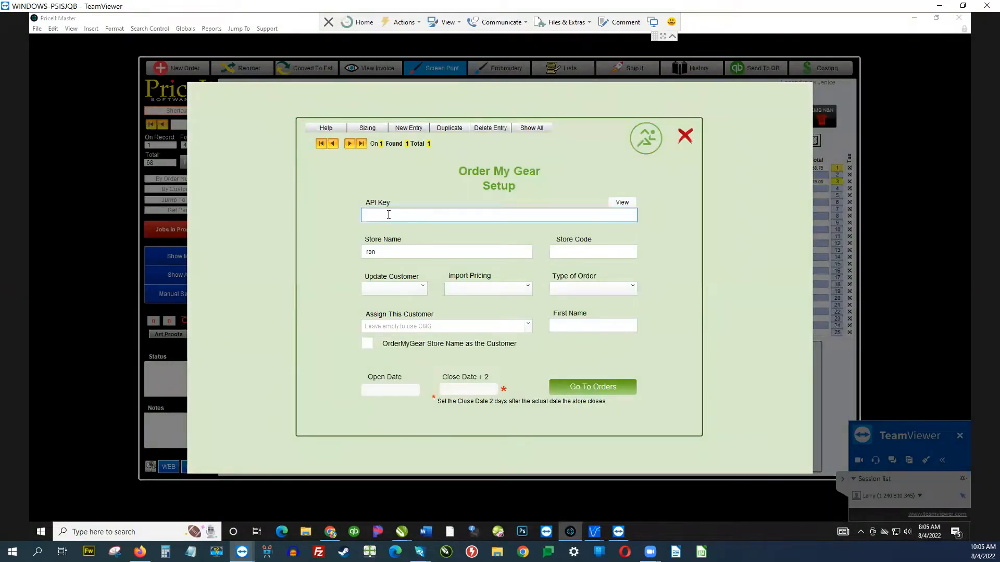
pyautogui.rightClick(388, 214)
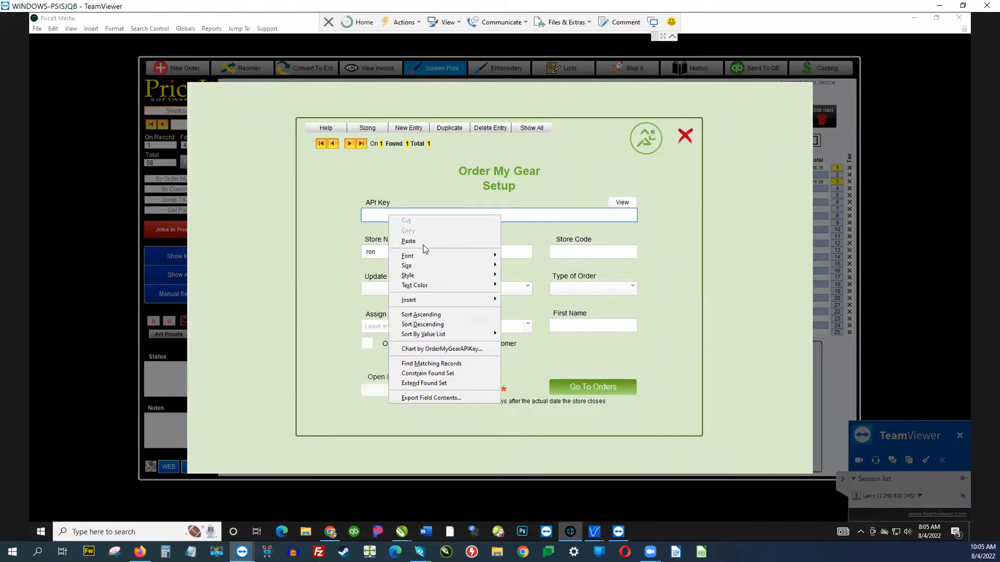
pyautogui.click(424, 242)
# Switch to OrderMyGear, finish the OMG Orders API dialog and show the list of all stores.
pyautogui.click(406, 251)
pyautogui.click(575, 254)
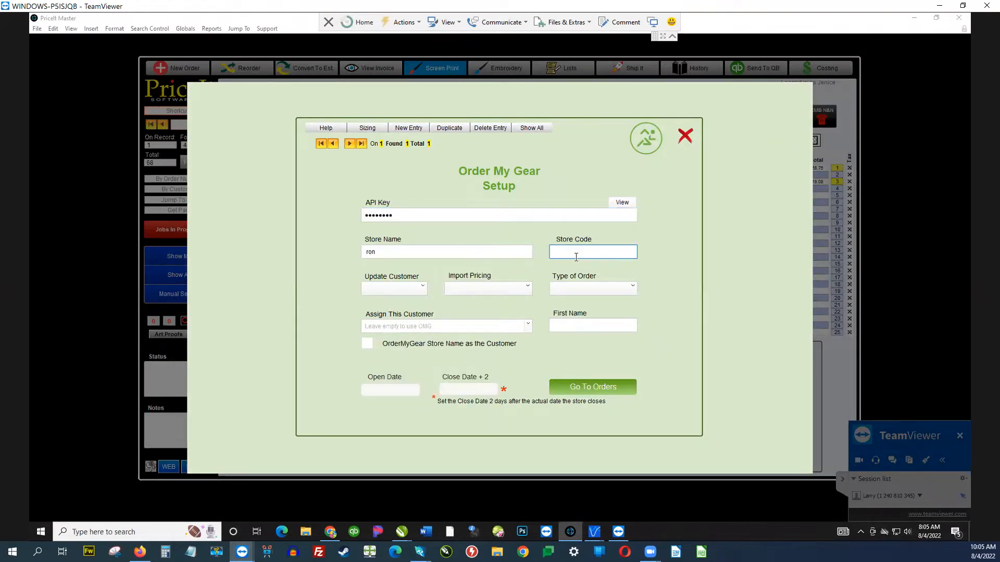
pyautogui.click(653, 22)
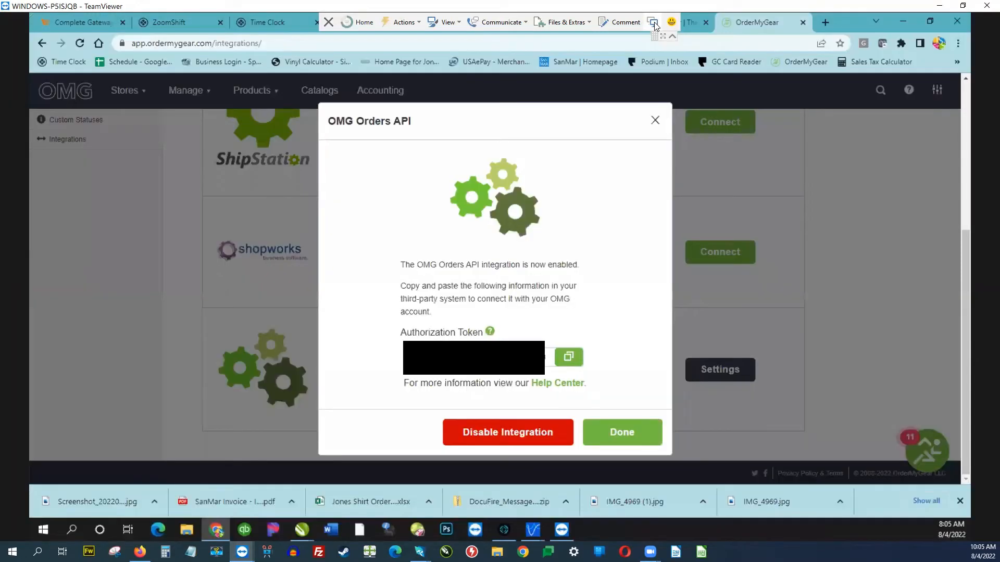
pyautogui.click(620, 440)
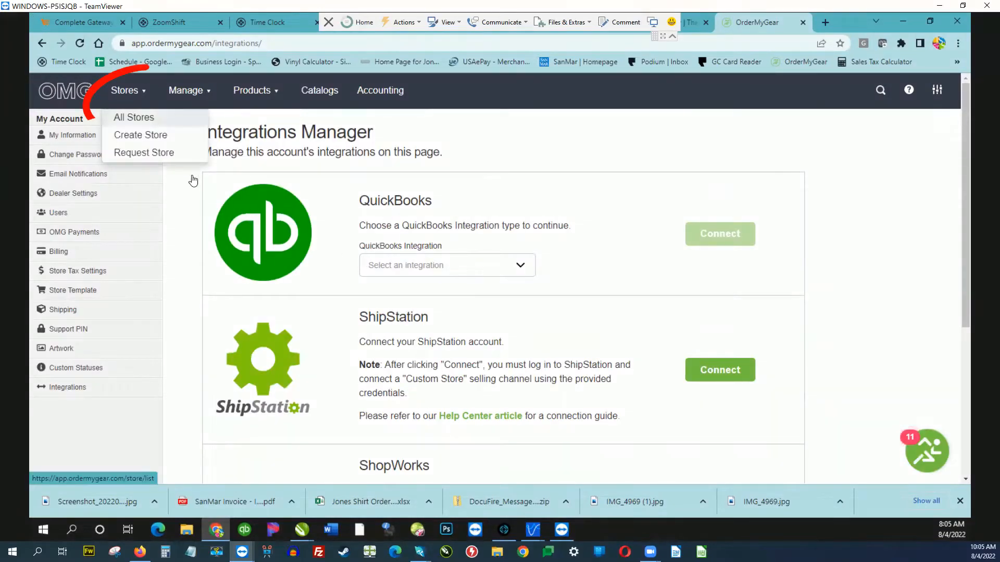
pyautogui.click(154, 119)
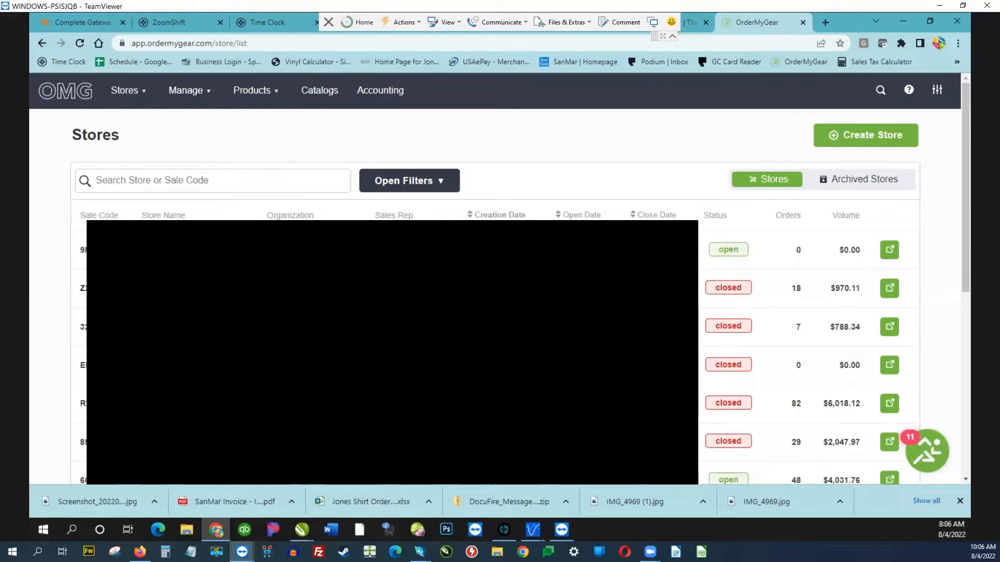
# Copy the first listed store's sale code and paste it as the Store Code in the PriceIt Master setup.
pyautogui.moveTo(117, 217); pyautogui.dragTo(76, 220)
pyautogui.click(83, 230)
pyautogui.moveTo(112, 251); pyautogui.dragTo(81, 251)
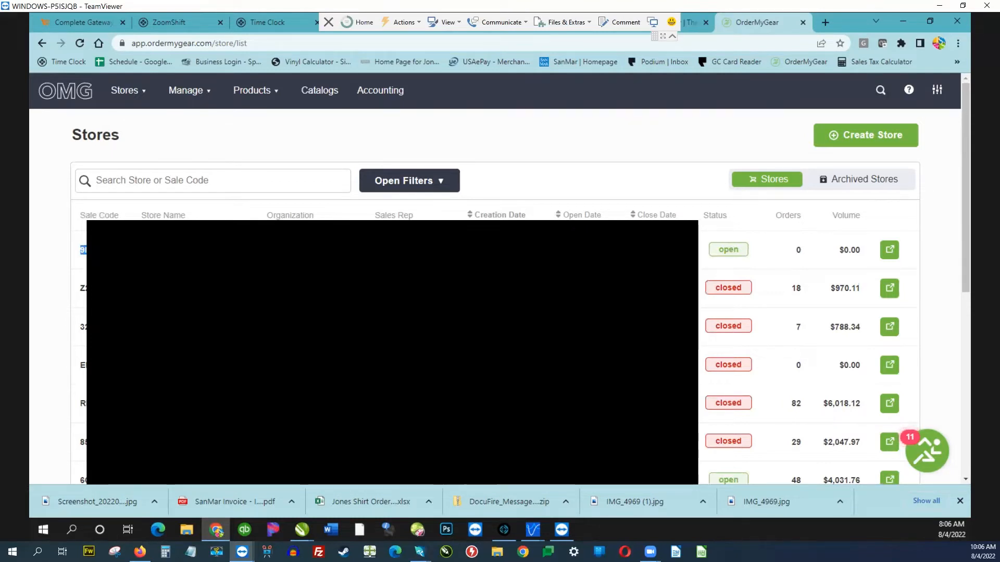
pyautogui.click(653, 23)
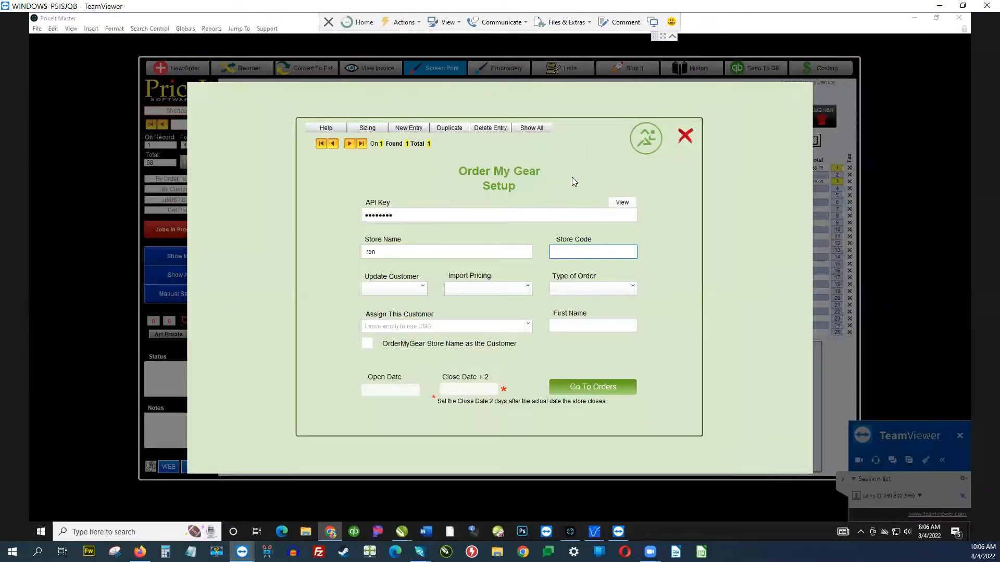
pyautogui.hotkey('ctrl', 'v')
pyautogui.rightClick(589, 253)
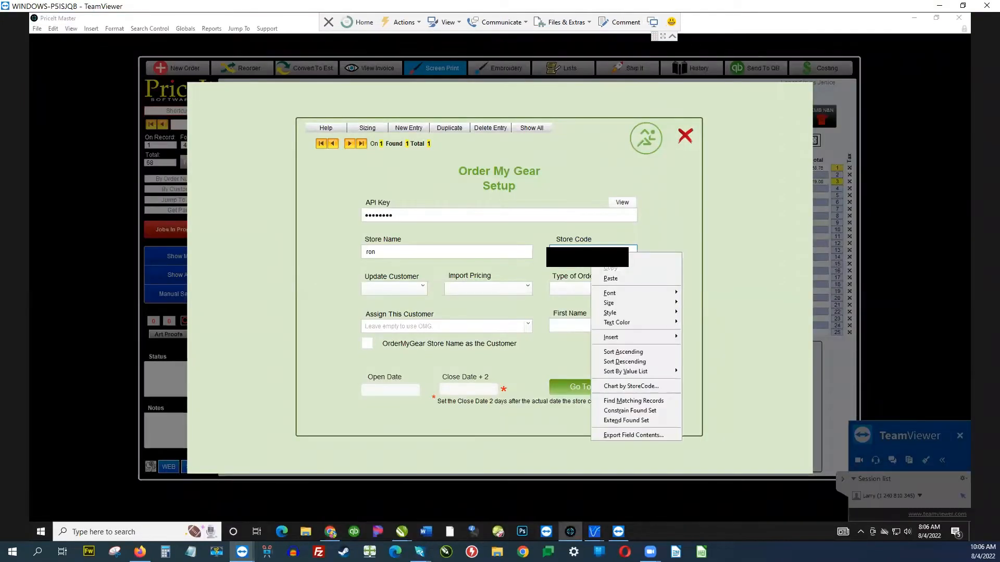
pyautogui.click(614, 281)
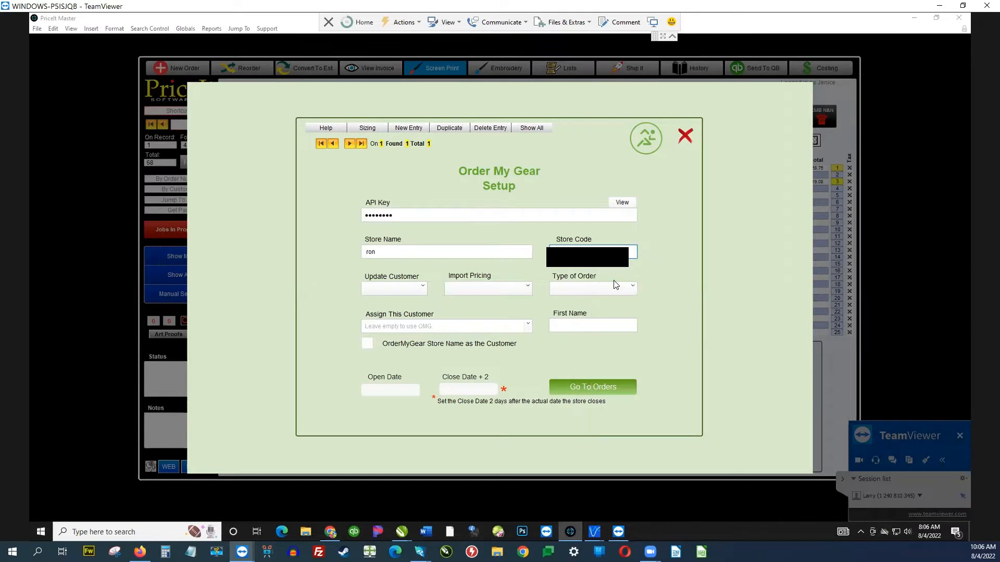
# Copy the first listed store's name from OrderMyGear and paste it as the Store Name in the PriceIt Master setup.
pyautogui.click(653, 22)
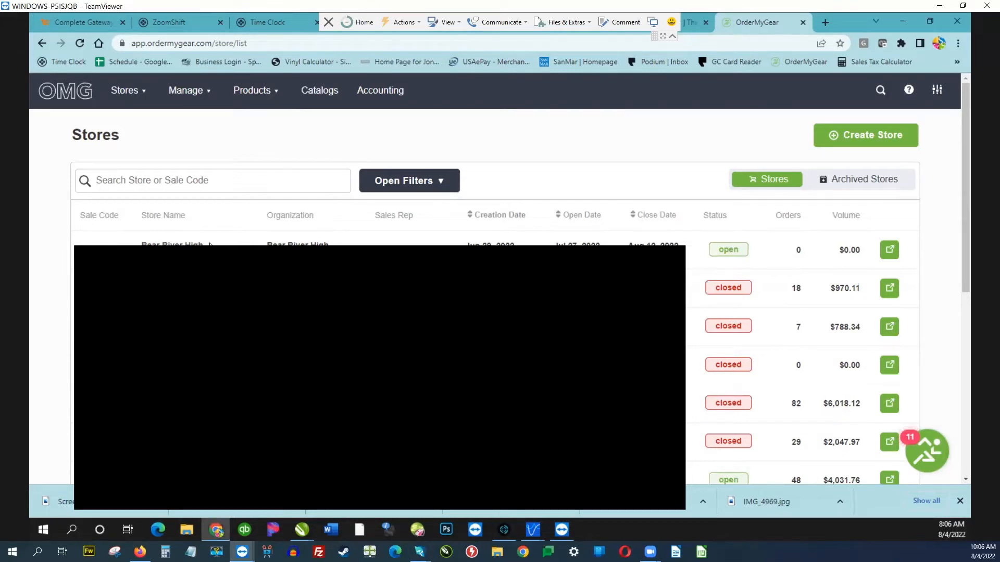
pyautogui.moveTo(205, 244); pyautogui.dragTo(139, 245)
pyautogui.click(653, 22)
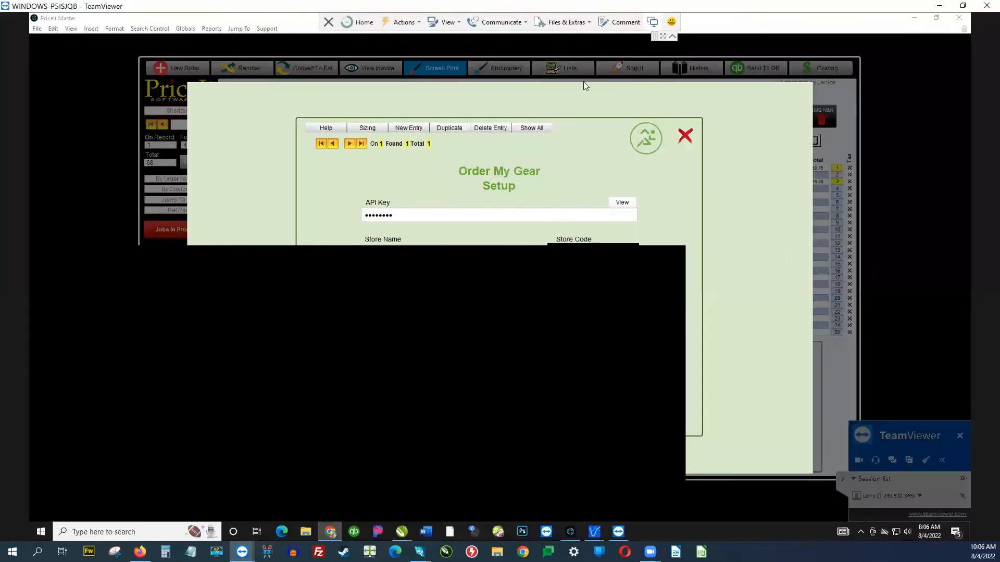
pyautogui.click(418, 252)
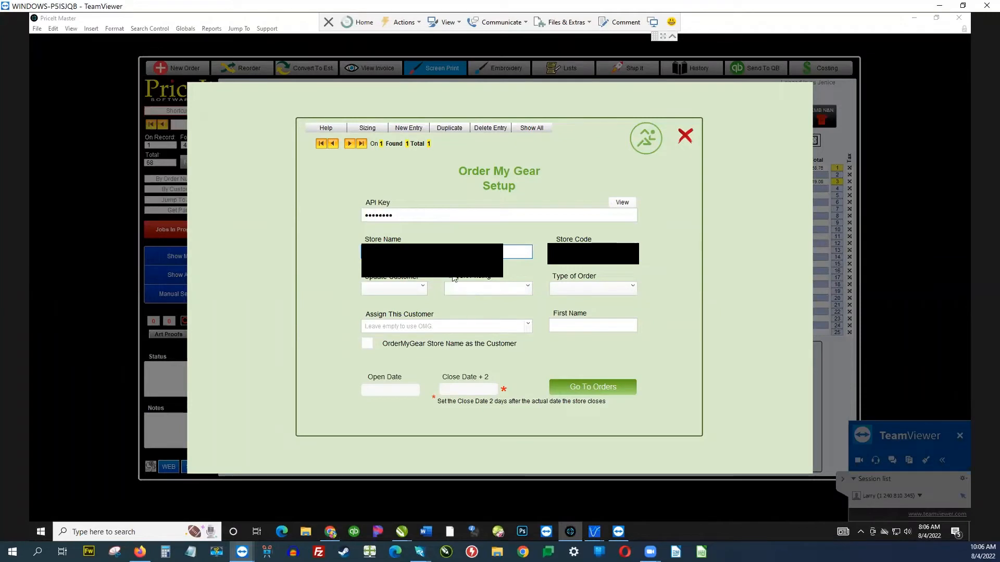
pyautogui.moveTo(442, 265); pyautogui.dragTo(352, 253)
pyautogui.click(365, 251)
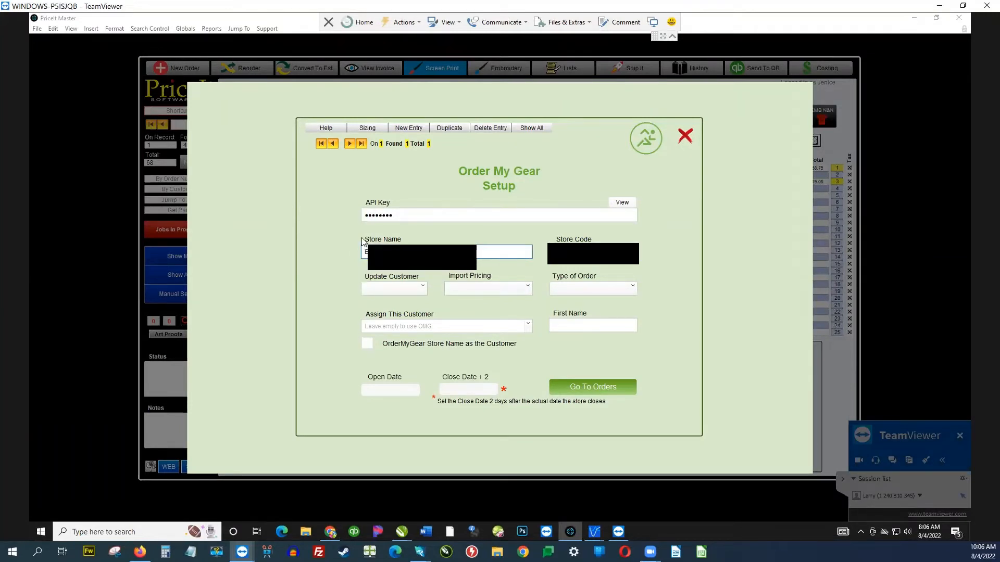
# Set Update Customer to Yes, Import Pricing to Yes and Type of Order to Transfers.
pyautogui.click(408, 293)
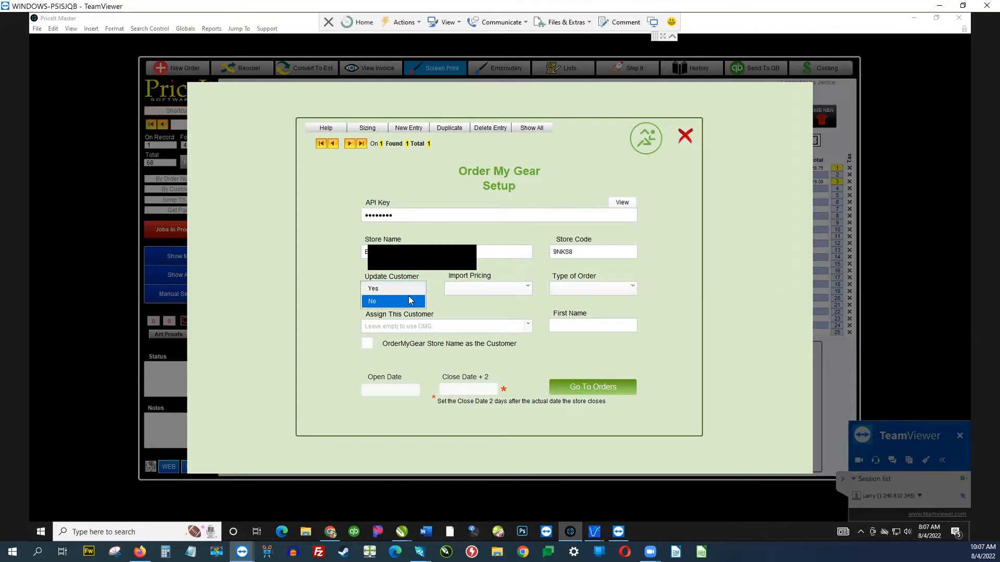
pyautogui.click(388, 288)
pyautogui.click(478, 290)
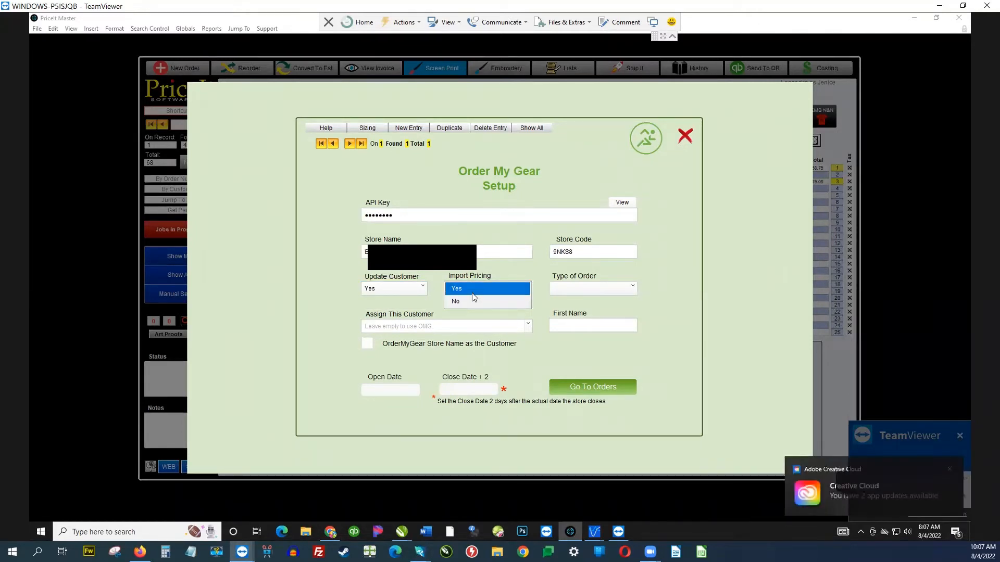
pyautogui.click(474, 295)
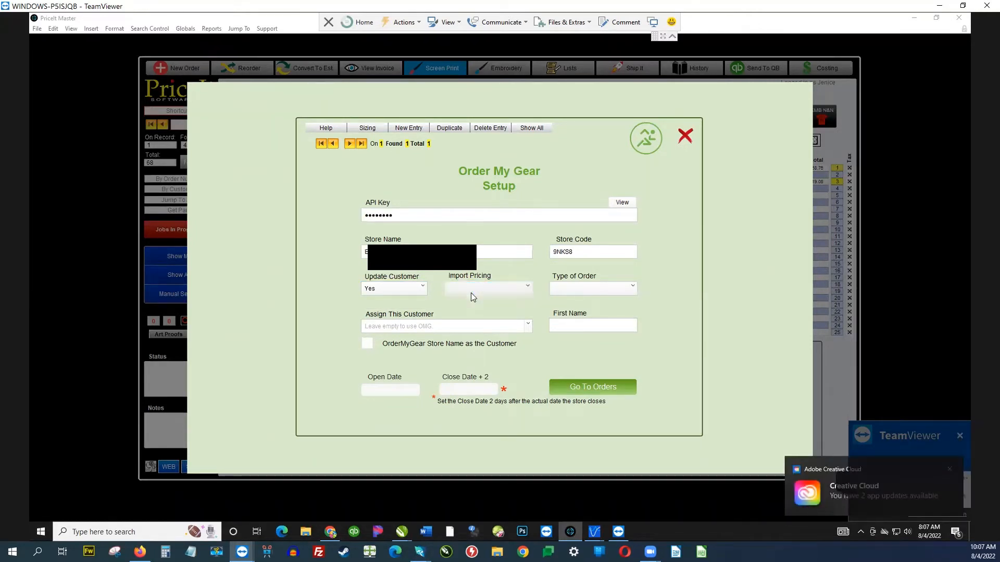
pyautogui.click(615, 290)
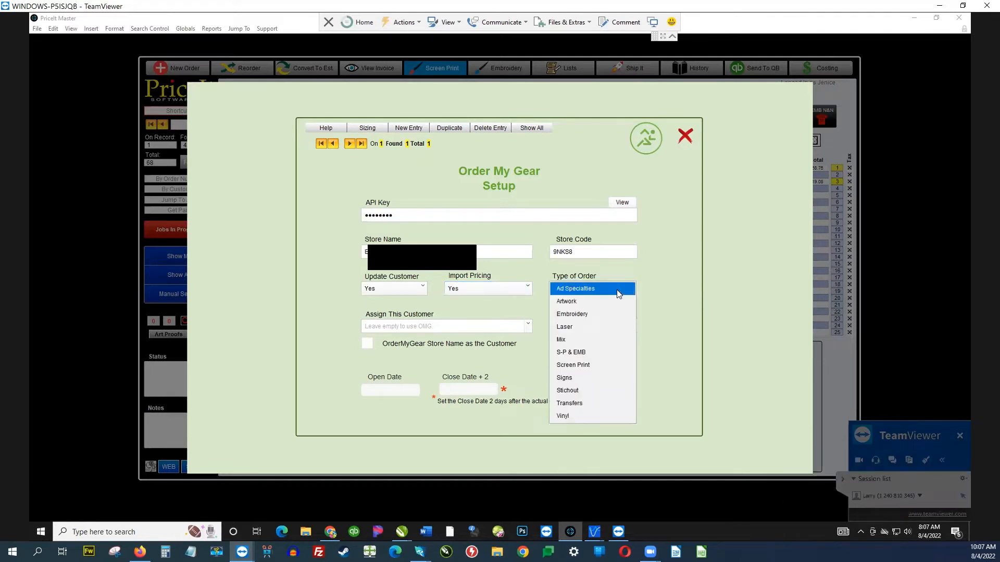
pyautogui.click(588, 402)
pyautogui.click(710, 305)
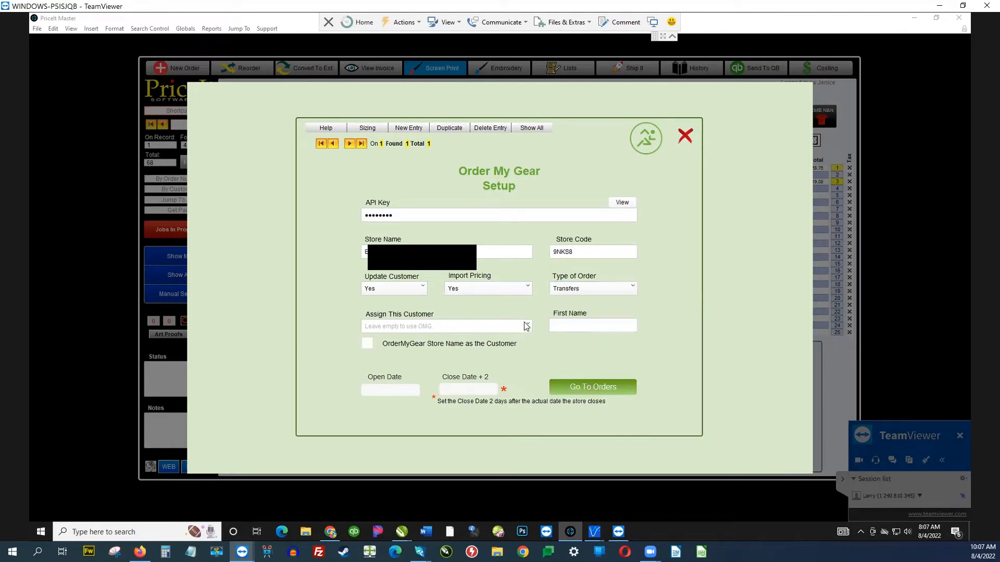
# Check the Assign This Customer choices and enable the OrderMyGear Store Name as the Customer option.
pyautogui.click(479, 328)
pyautogui.click(295, 292)
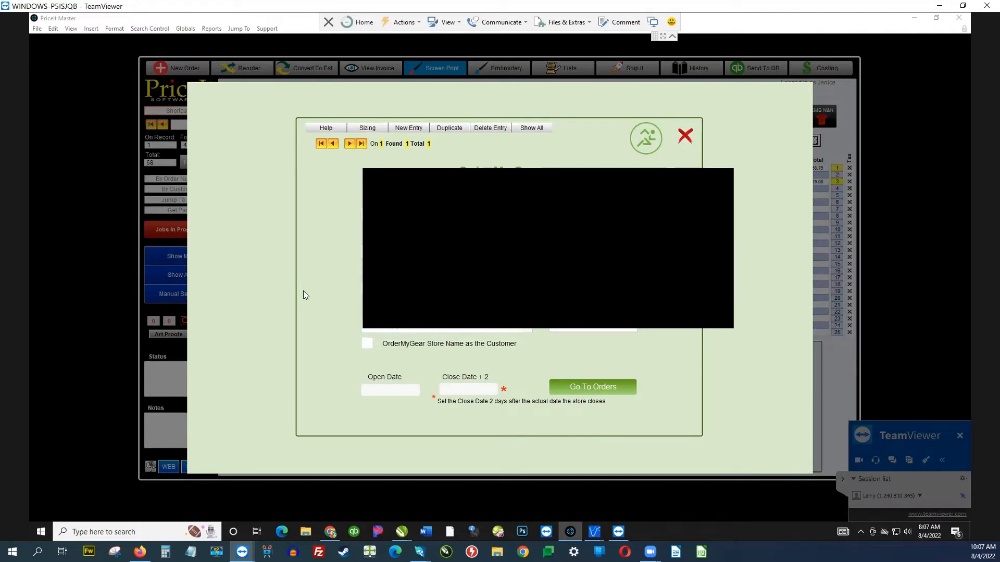
pyautogui.click(528, 328)
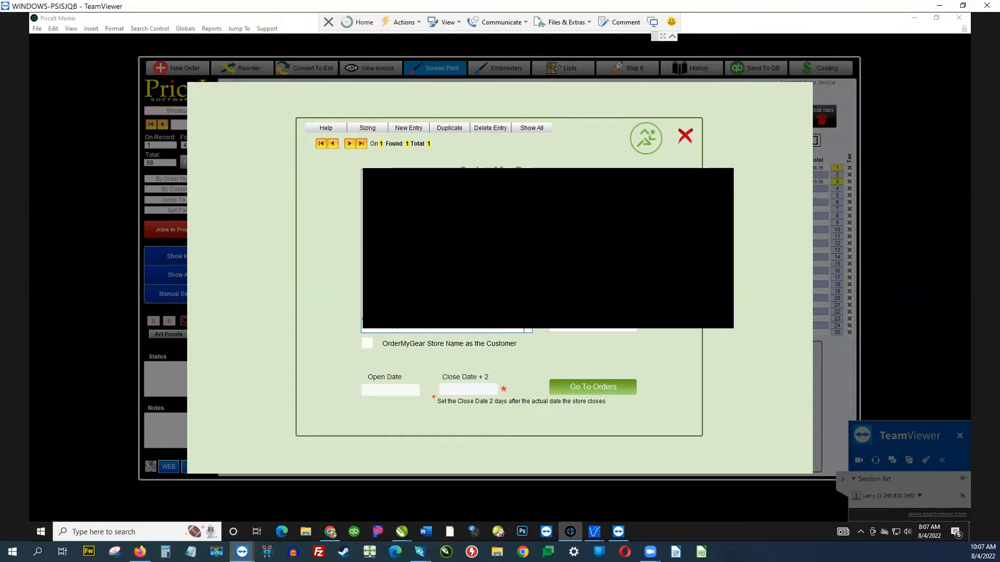
pyautogui.press('Tab')
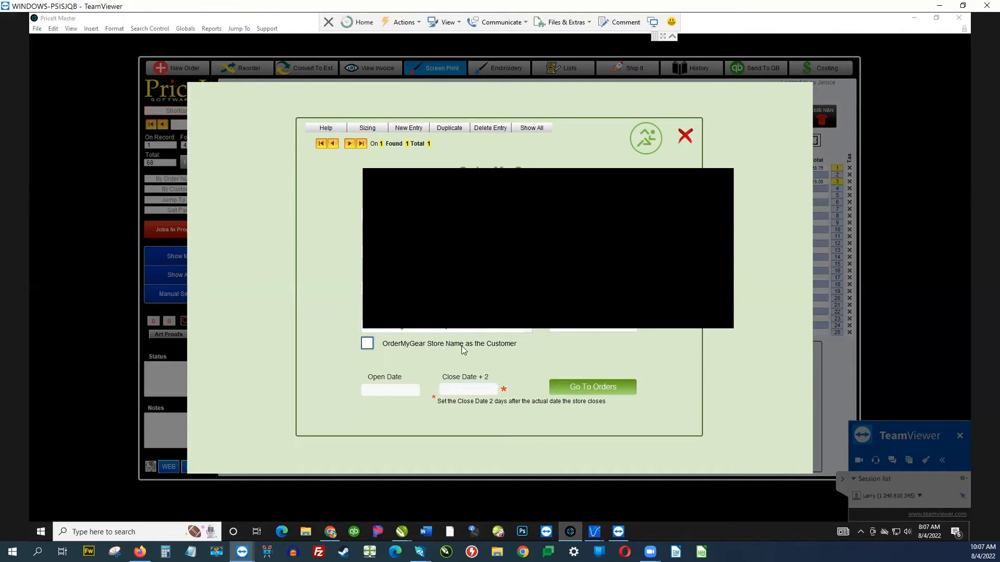
pyautogui.click(367, 343)
pyautogui.click(571, 330)
pyautogui.click(321, 291)
# Set the store's Open Date to 7/7/2022 and its Close Date + 2 to 8/19/2022.
pyautogui.click(410, 391)
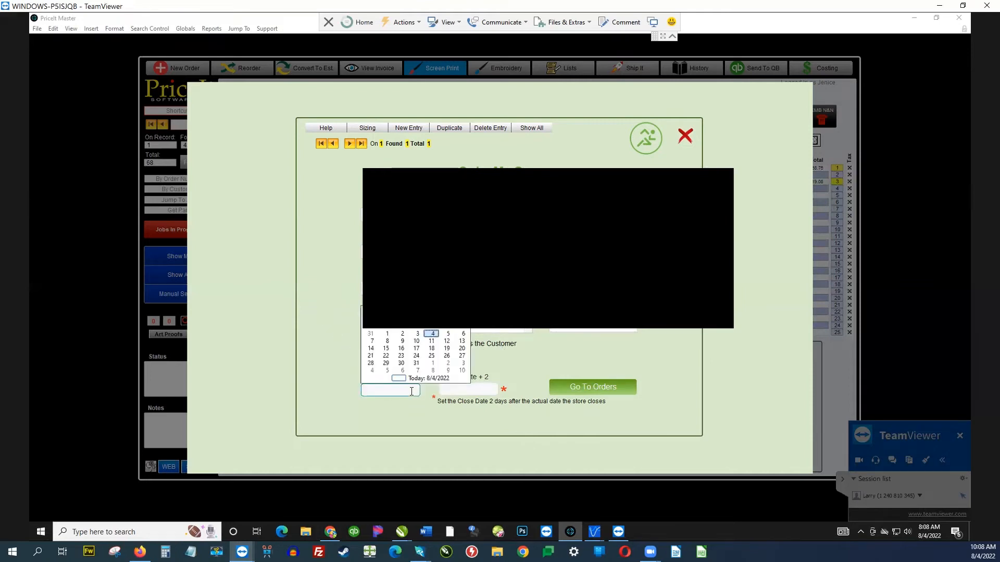
pyautogui.click(368, 314)
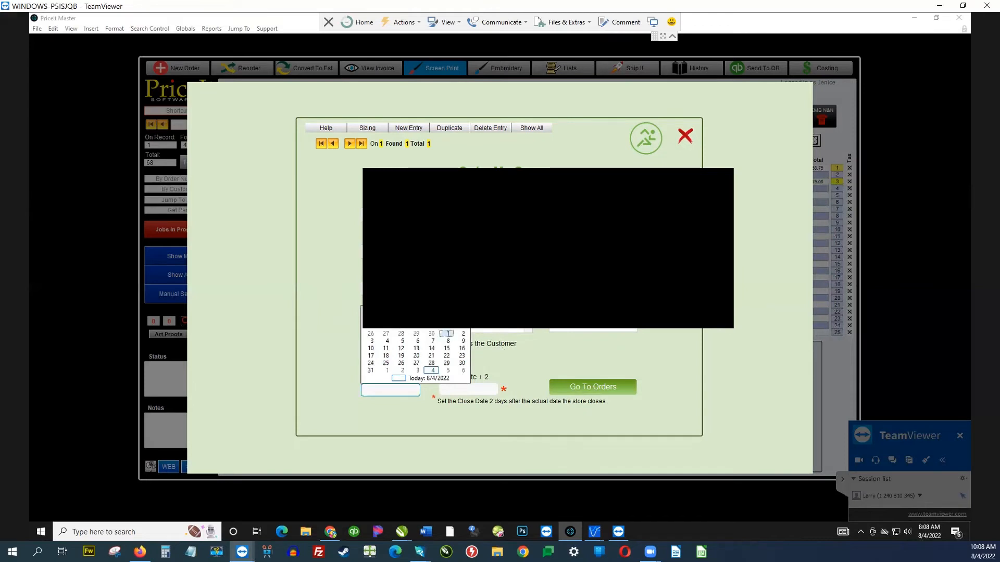
pyautogui.click(435, 342)
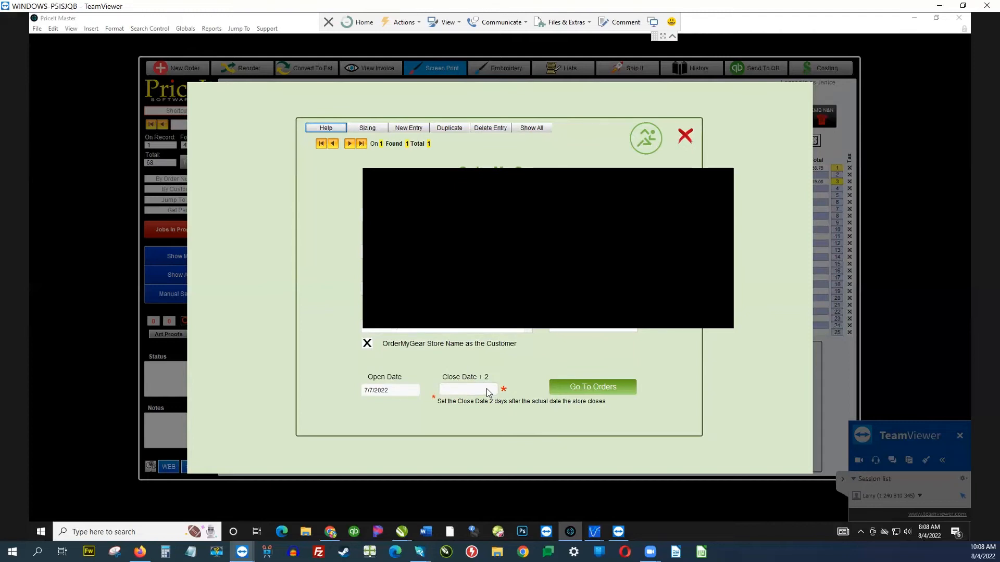
pyautogui.click(489, 392)
pyautogui.click(523, 368)
pyautogui.click(489, 390)
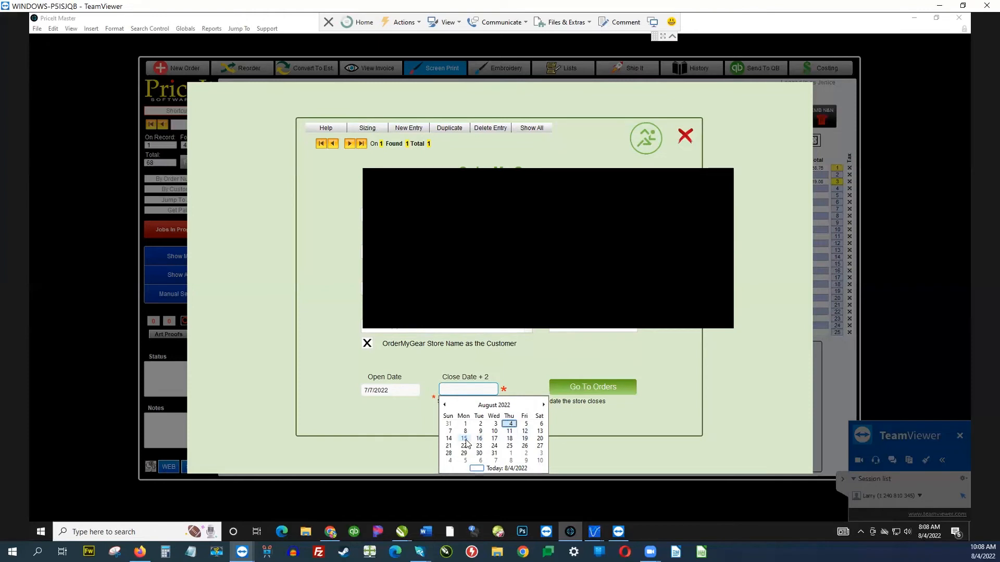
pyautogui.click(524, 438)
pyautogui.click(738, 345)
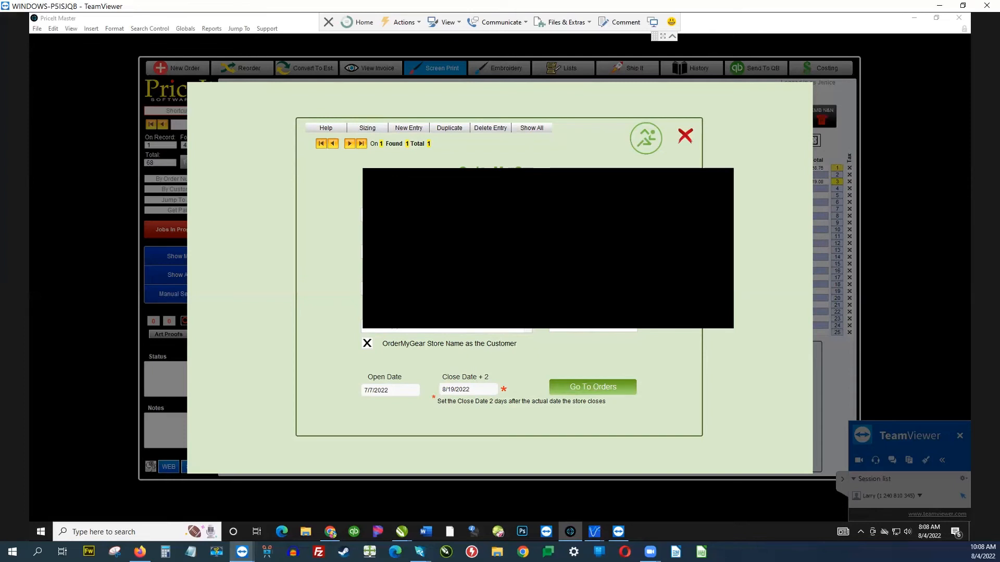
# Go to the Order My Gear orders screen, choose the configured store as Store Name and download its new orders.
pyautogui.click(605, 395)
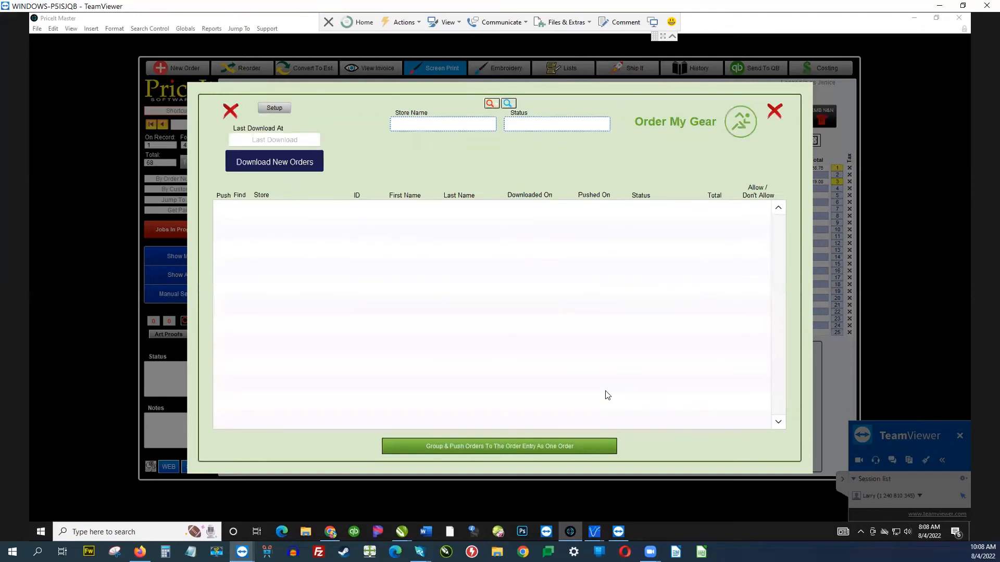
pyautogui.click(462, 128)
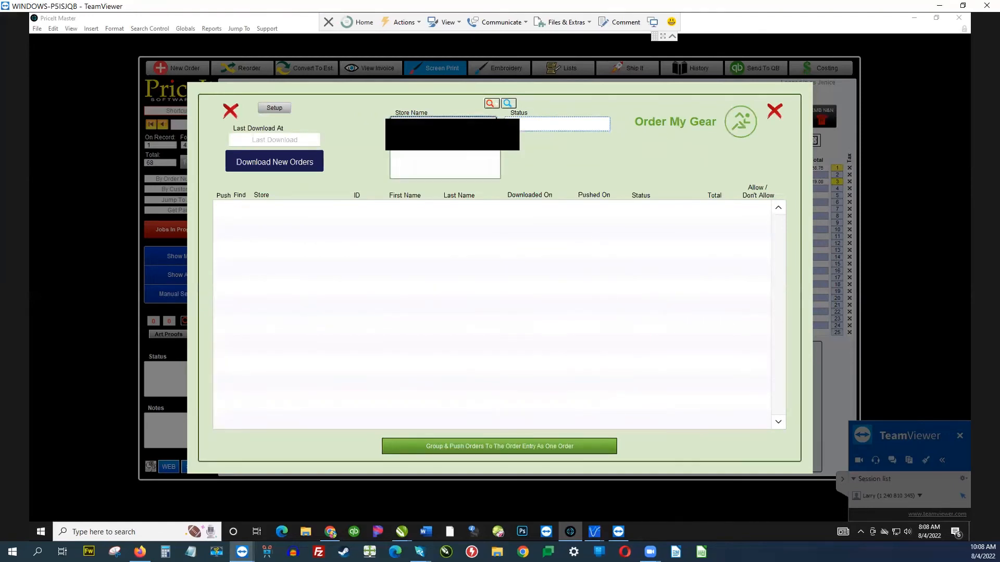
pyautogui.click(449, 140)
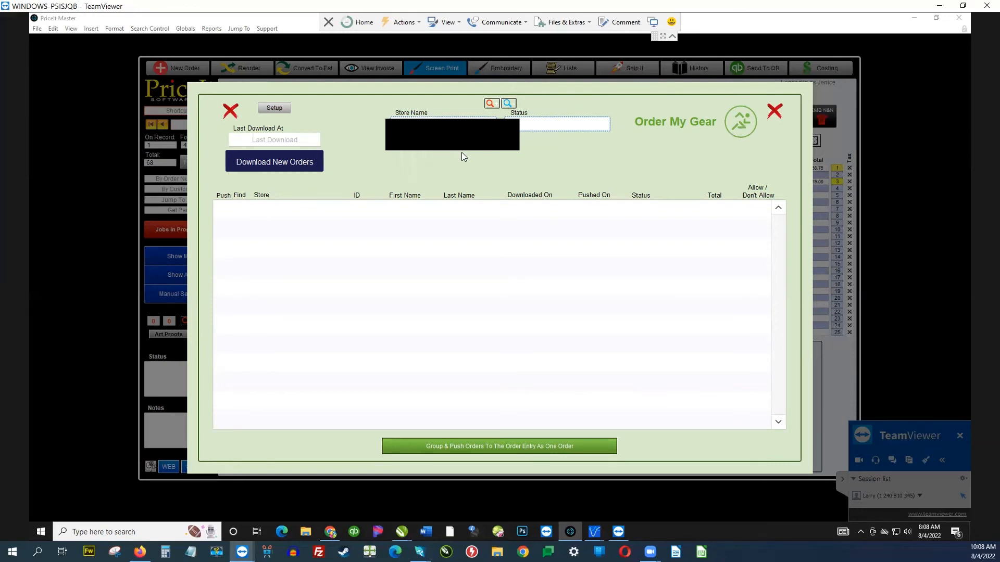
pyautogui.click(288, 168)
pyautogui.click(286, 164)
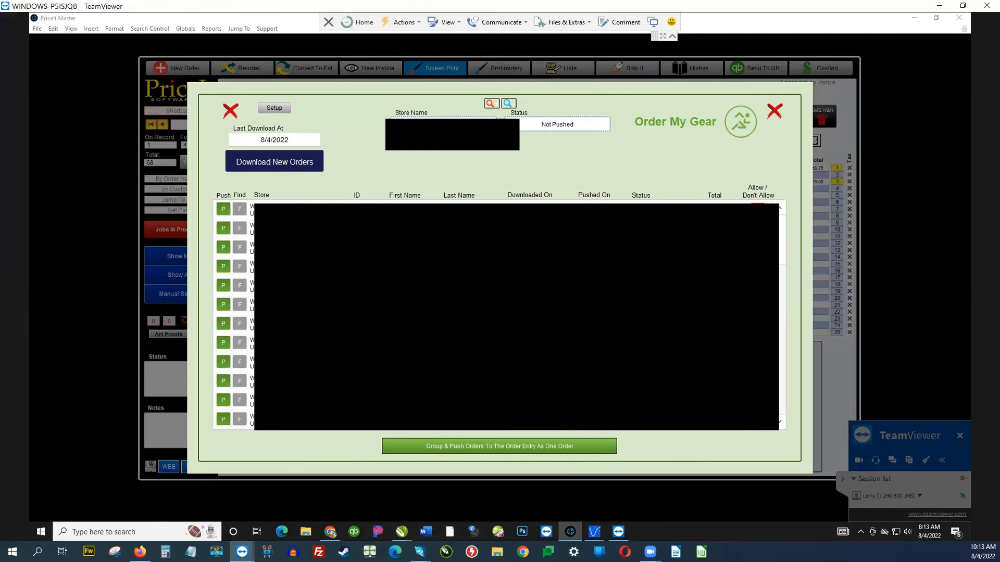
# Look through the list of downloaded orders and return to its beginning.
pyautogui.moveTo(782, 254); pyautogui.dragTo(777, 406)
pyautogui.moveTo(783, 403); pyautogui.dragTo(782, 312)
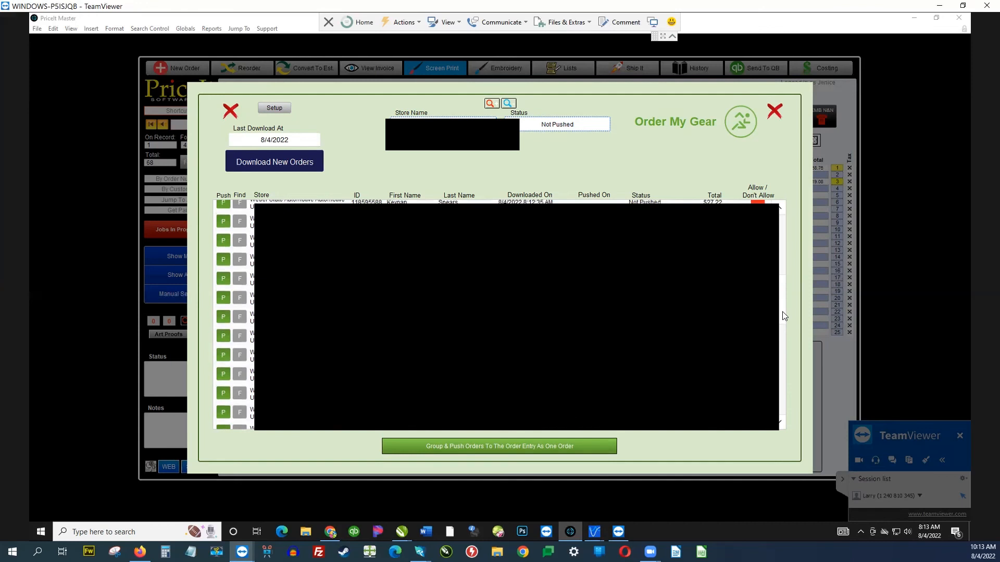
pyautogui.moveTo(780, 313); pyautogui.dragTo(786, 206)
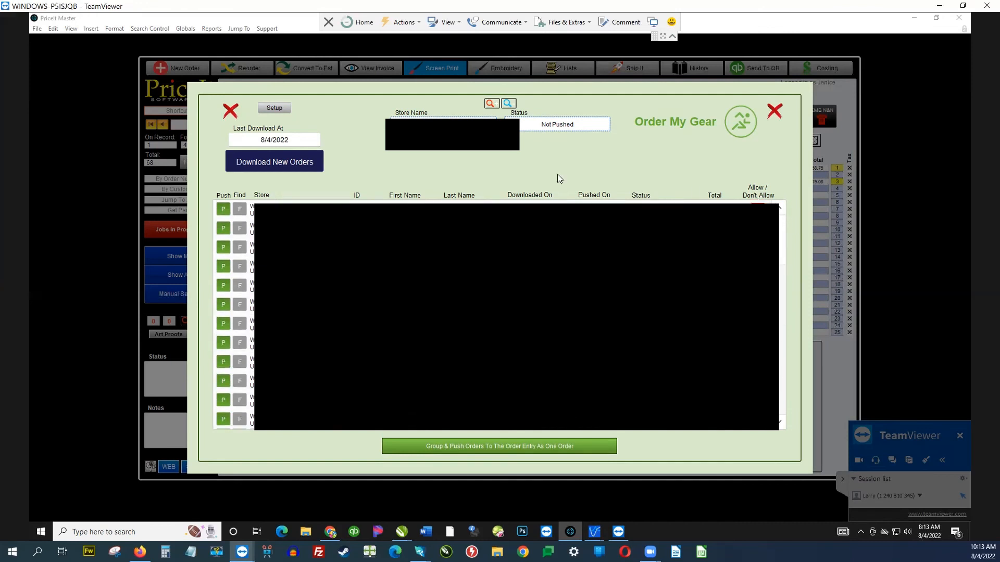